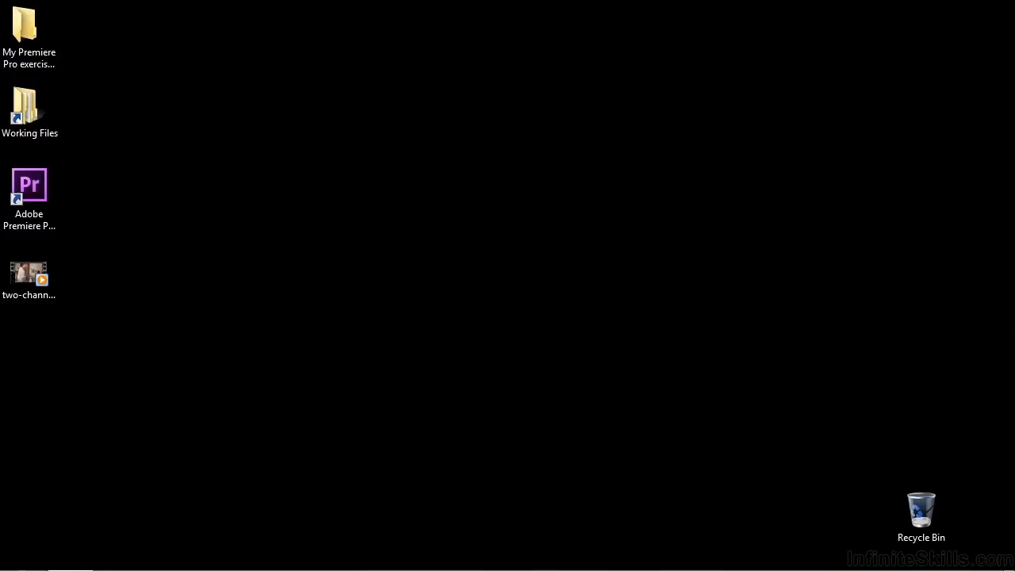
# Open the project 1705-breaking out mono.prproj from the projects folder inside Working Files
pyautogui.doubleClick(31, 121)
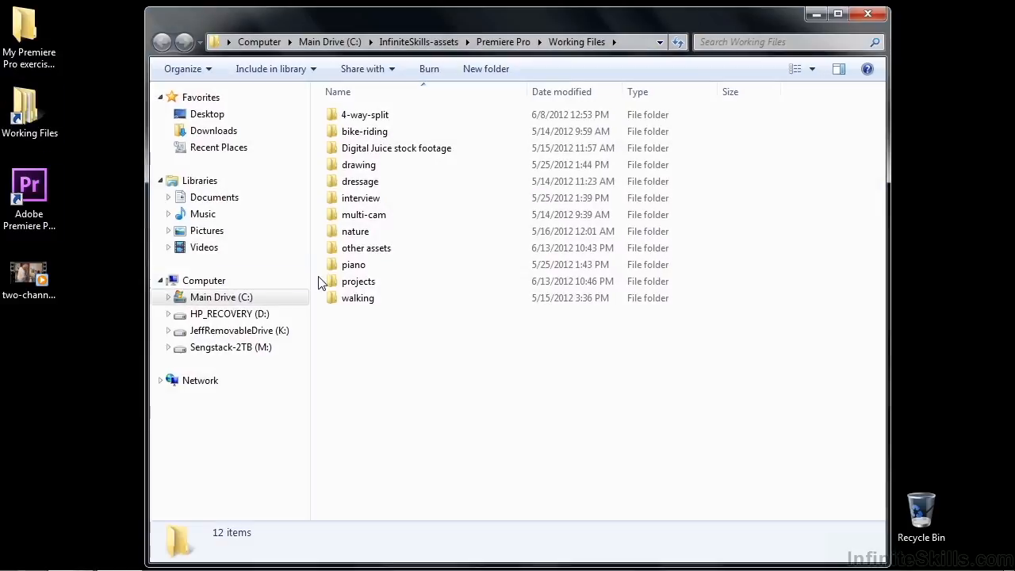
pyautogui.doubleClick(328, 281)
pyautogui.moveTo(875, 216); pyautogui.dragTo(895, 501)
pyautogui.click(382, 514)
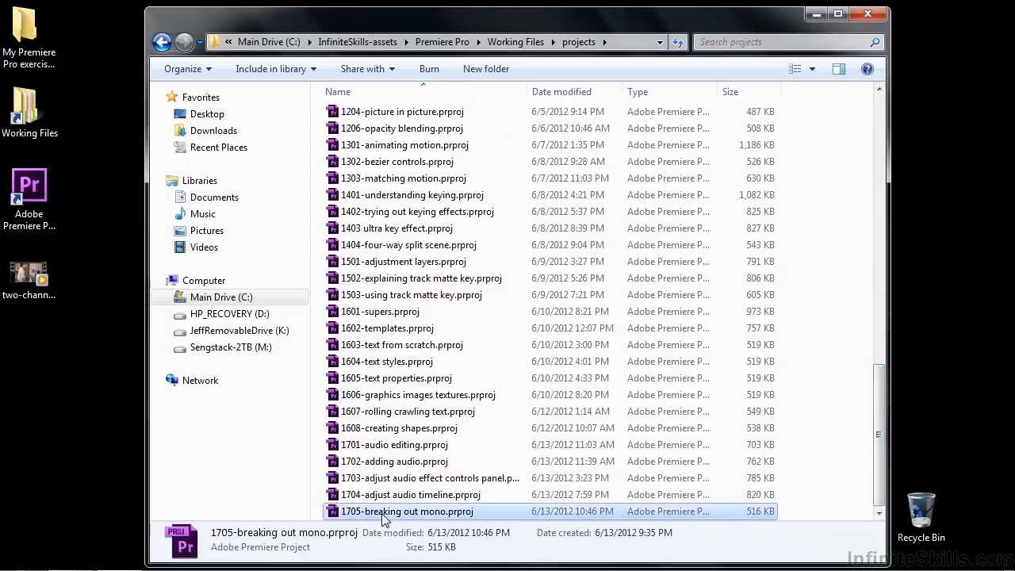
pyautogui.doubleClick(383, 513)
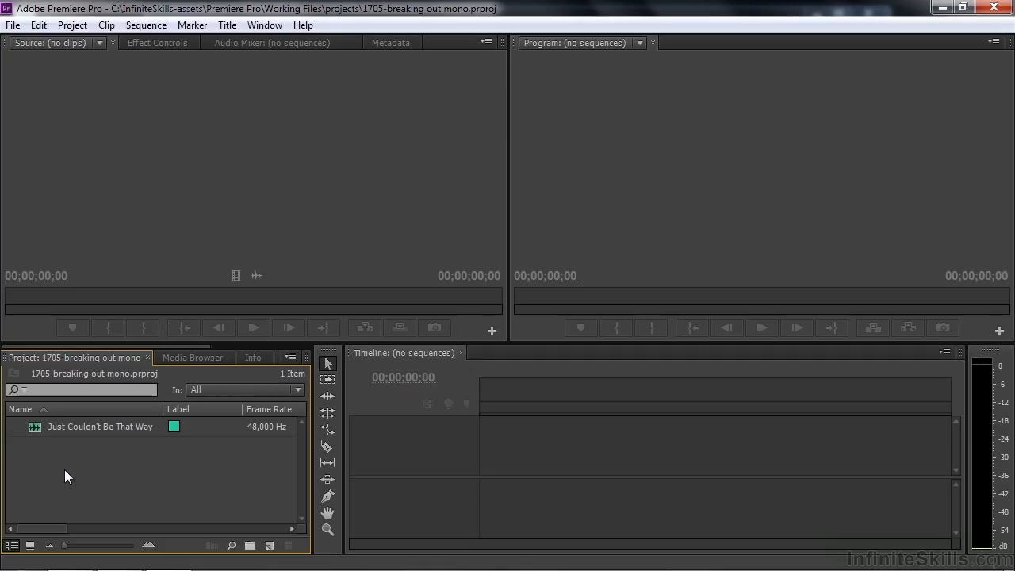
# Import two-channel-example.MTS from the desktop and break its audio out to mono clips
pyautogui.doubleClick(64, 469)
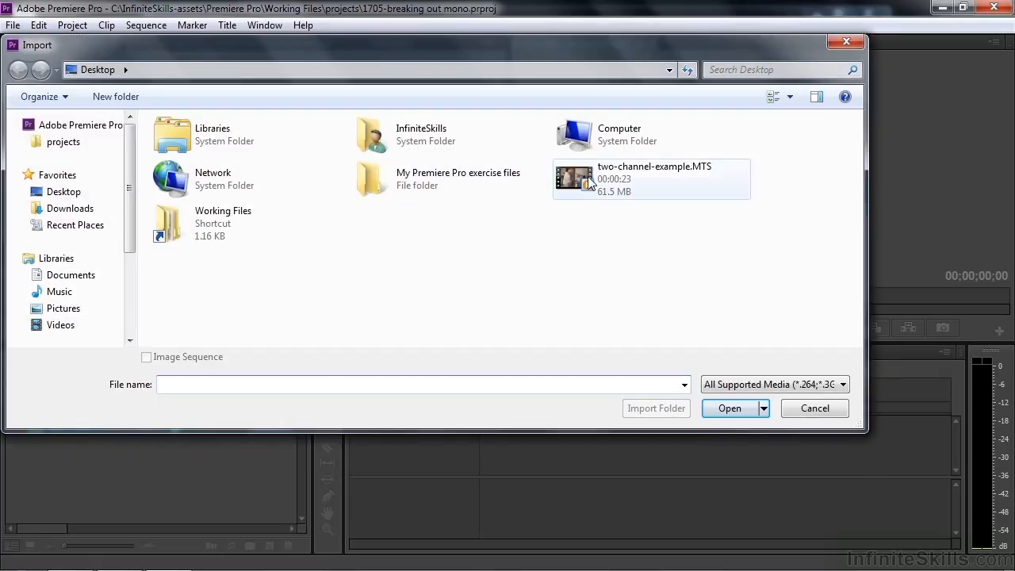
pyautogui.doubleClick(589, 181)
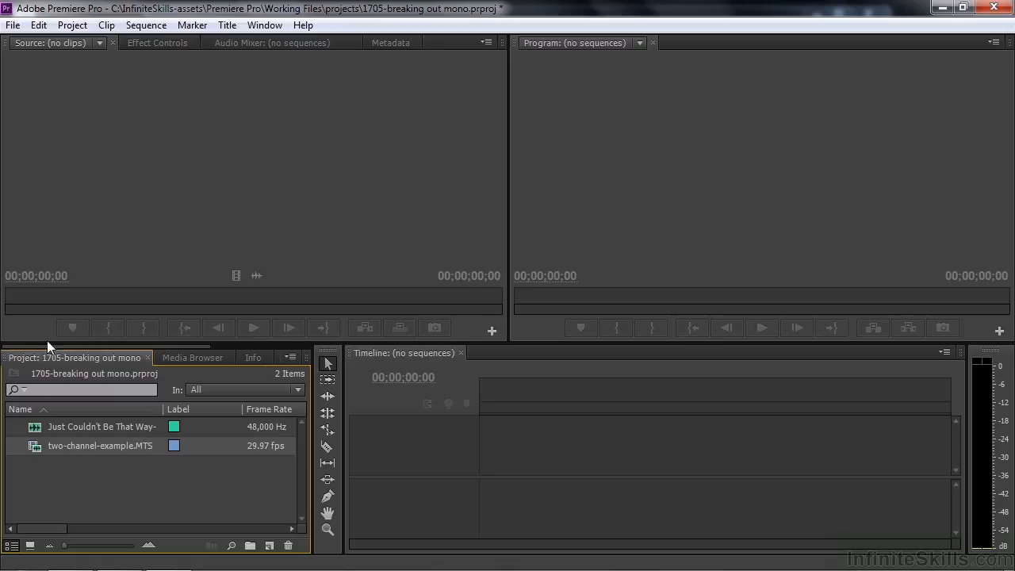
pyautogui.click(106, 26)
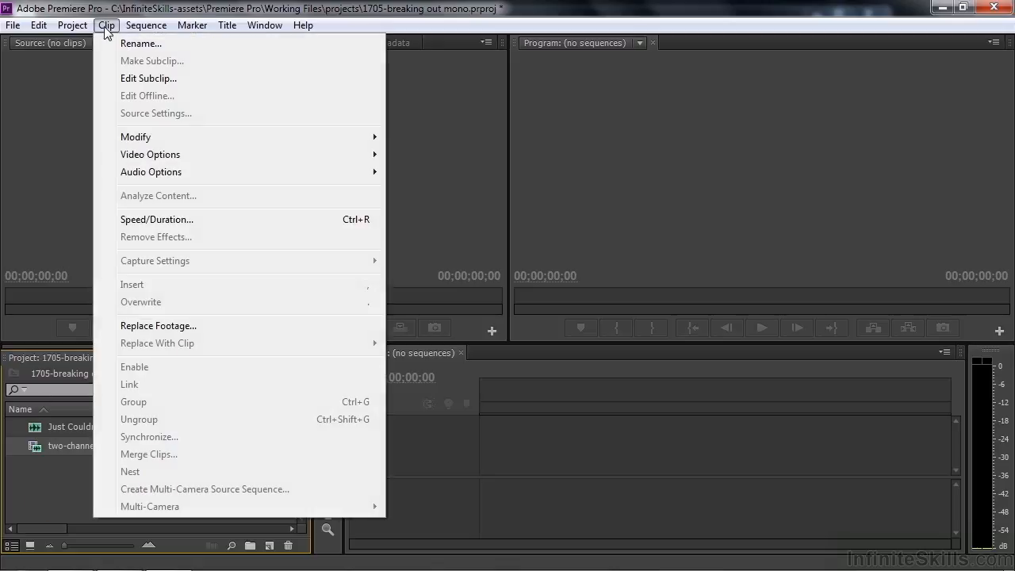
pyautogui.moveTo(166, 178)
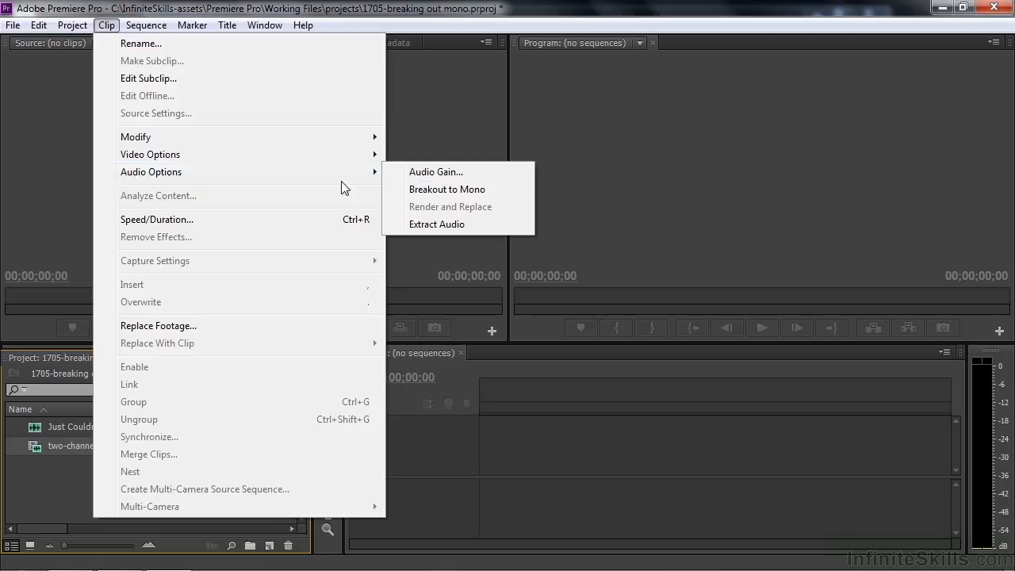
pyautogui.click(474, 189)
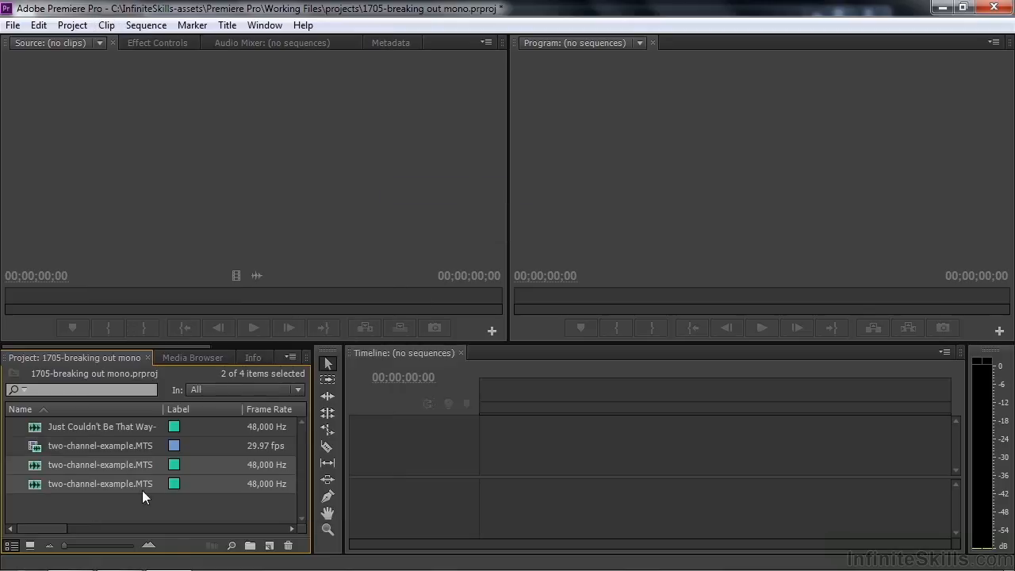
# View the waveforms of the two mono clips from two-channel-example.MTS and widen the Name column to read their full names
pyautogui.click(137, 511)
pyautogui.doubleClick(38, 467)
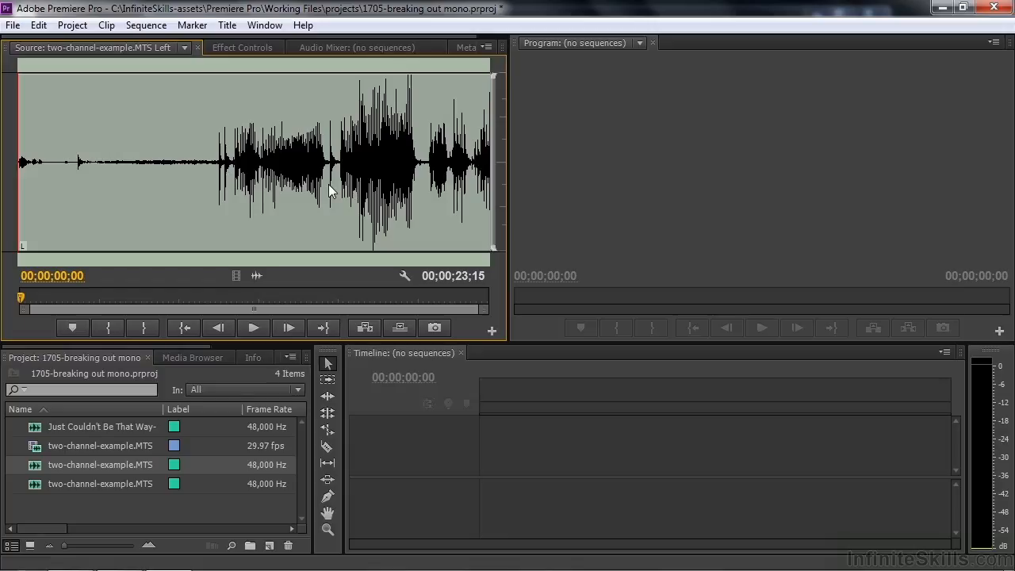
pyautogui.doubleClick(37, 486)
pyautogui.doubleClick(36, 483)
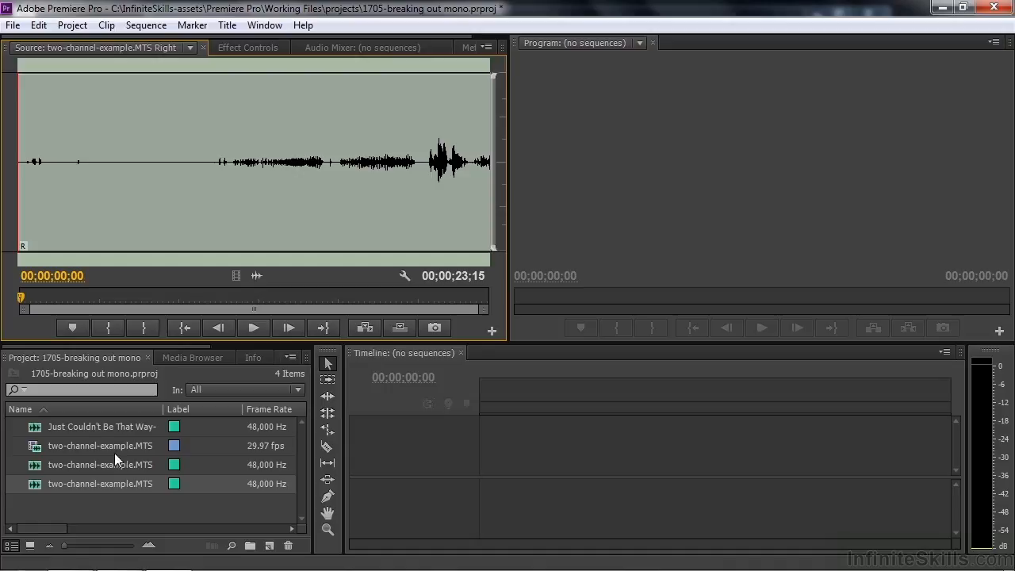
pyautogui.moveTo(160, 412); pyautogui.dragTo(230, 412)
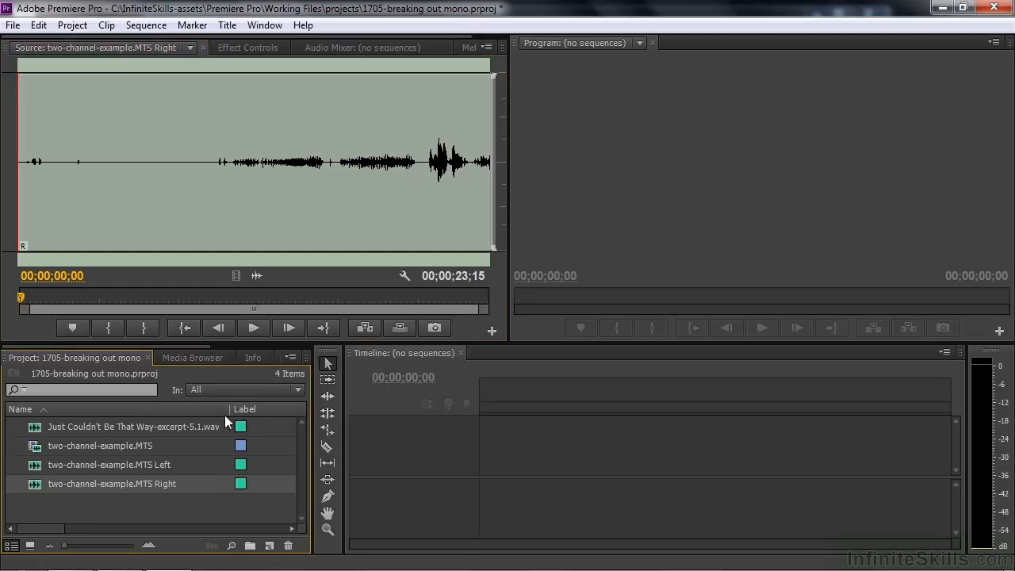
# Load Just Couldn't Be That Way-excerpt-5.1.wav as the source clip and play its first few seconds
pyautogui.click(38, 430)
pyautogui.doubleClick(37, 430)
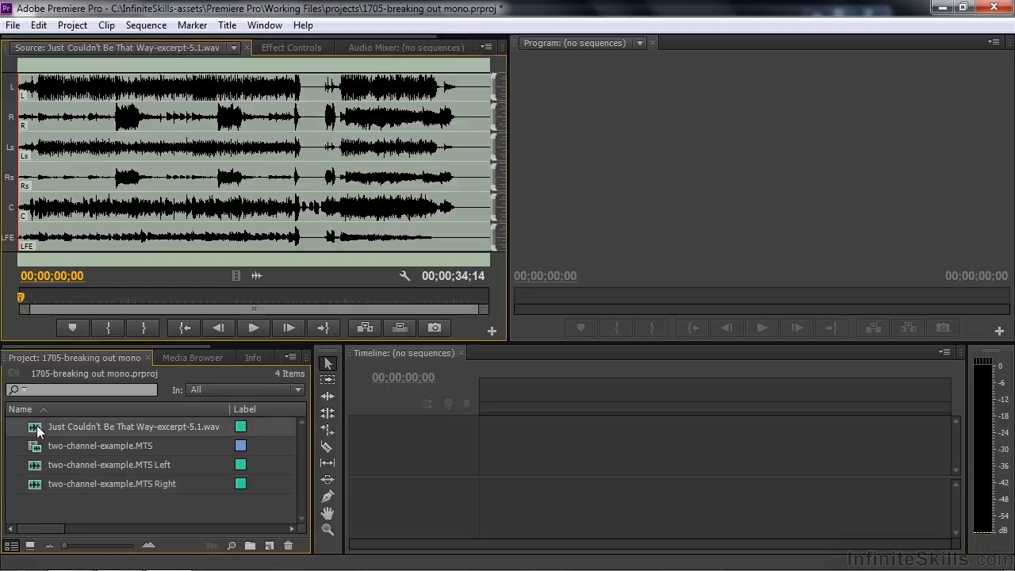
pyautogui.click(252, 328)
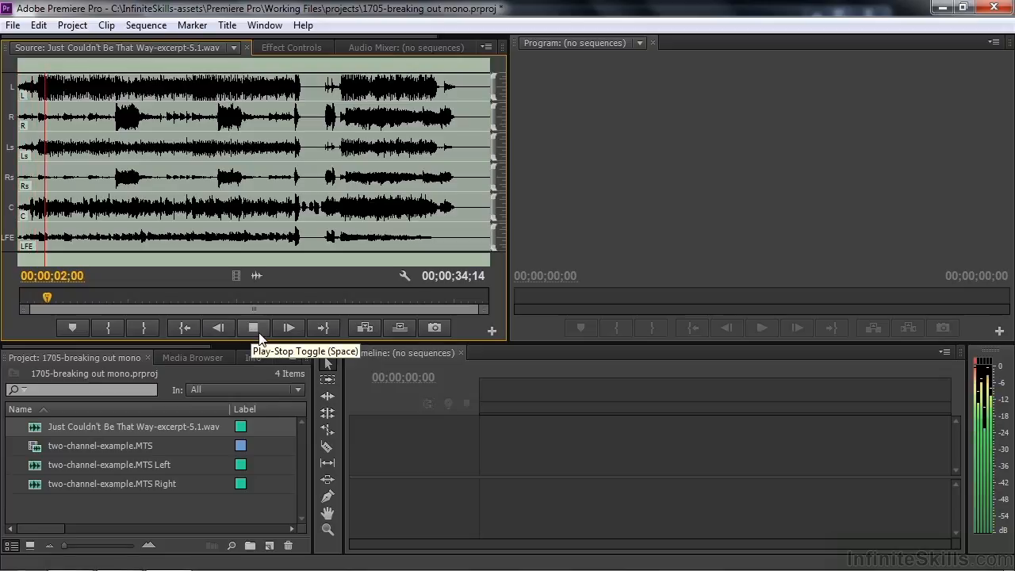
pyautogui.click(255, 331)
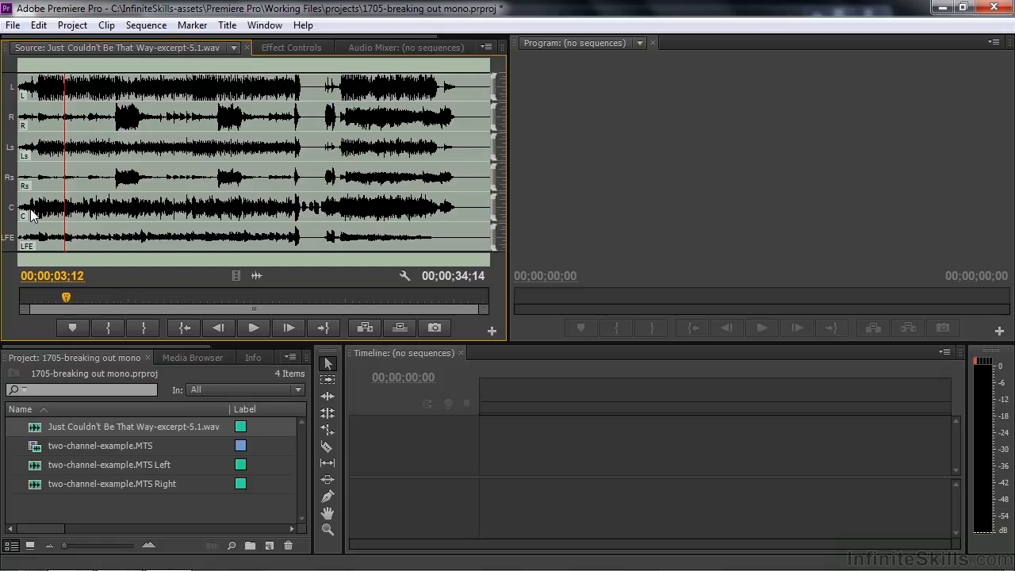
# Break the Just Couldn't Be That Way-excerpt-5.1.wav clip out to separate mono clips
pyautogui.click(36, 357)
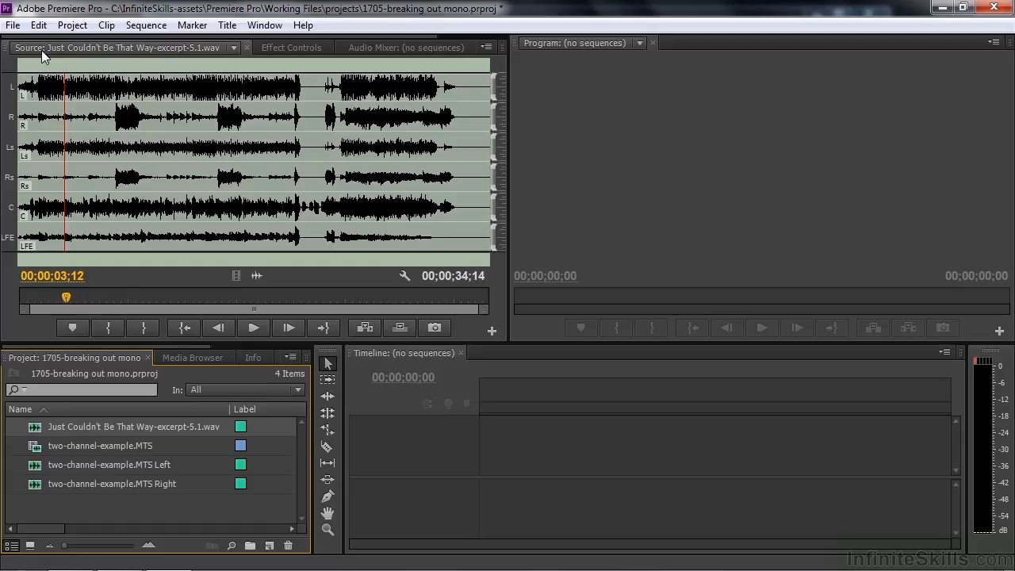
pyautogui.click(106, 24)
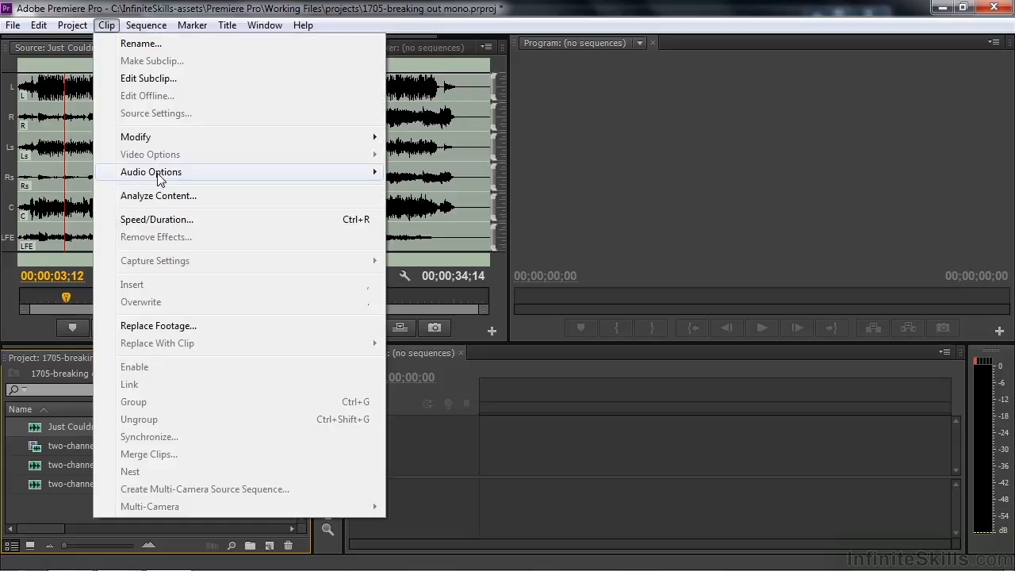
pyautogui.moveTo(189, 175)
pyautogui.click(457, 191)
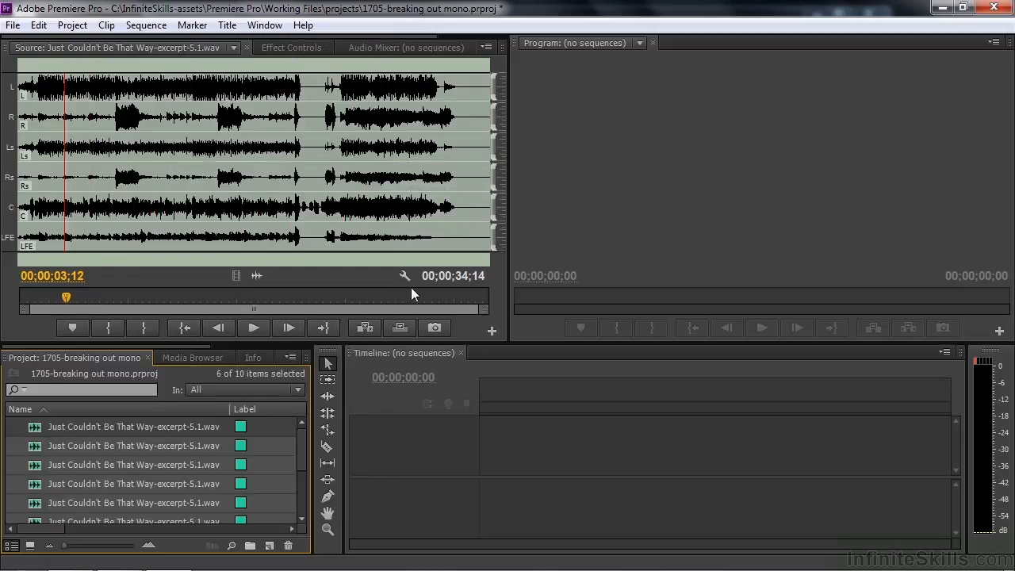
# Enlarge the project clip list and its Name column so the full channel clip names are readable
pyautogui.moveTo(311, 476); pyautogui.dragTo(337, 470)
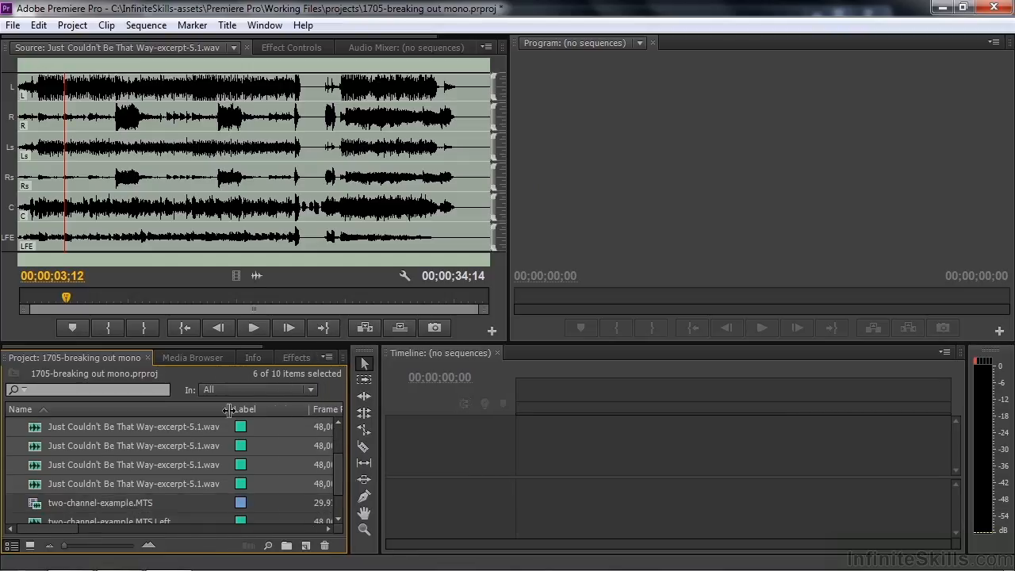
pyautogui.moveTo(229, 409); pyautogui.dragTo(284, 409)
pyautogui.moveTo(338, 474); pyautogui.dragTo(340, 459)
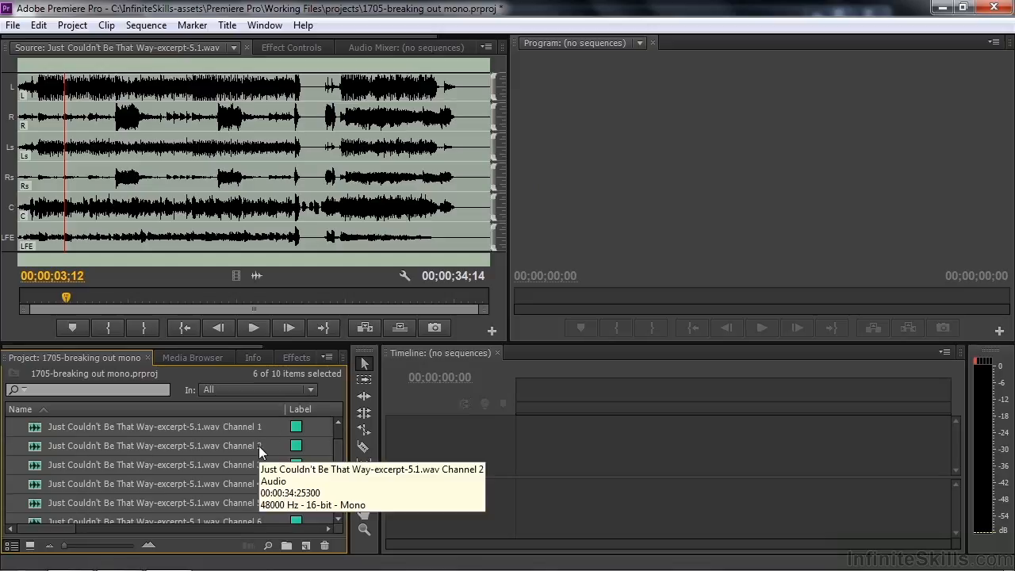
pyautogui.moveTo(75, 466)
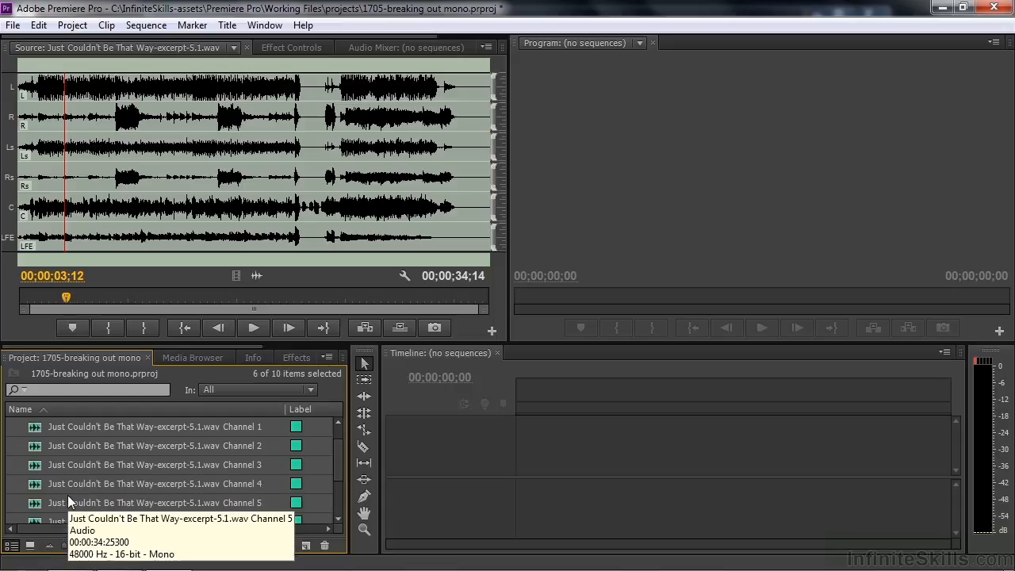
pyautogui.moveTo(67, 517)
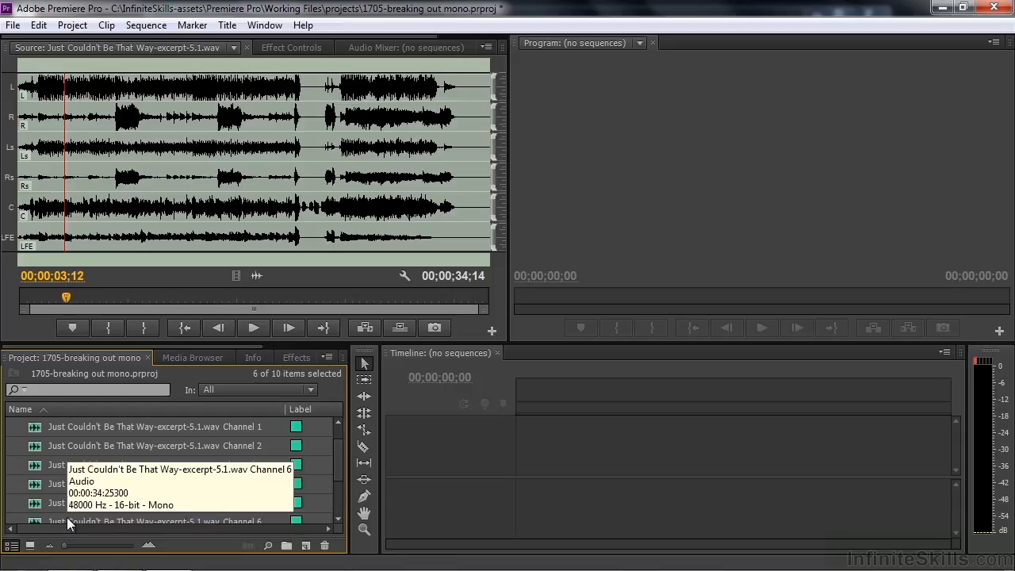
# Compare the Channel 1 and Channel 2 waveforms of the 5.1 excerpt and play a few seconds of Channel 1
pyautogui.doubleClick(35, 432)
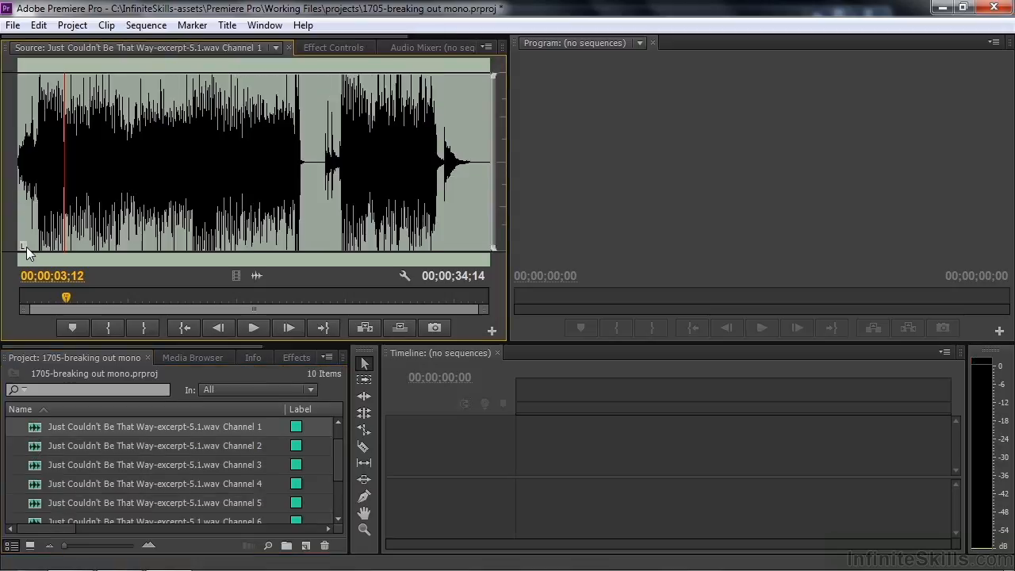
pyautogui.doubleClick(34, 447)
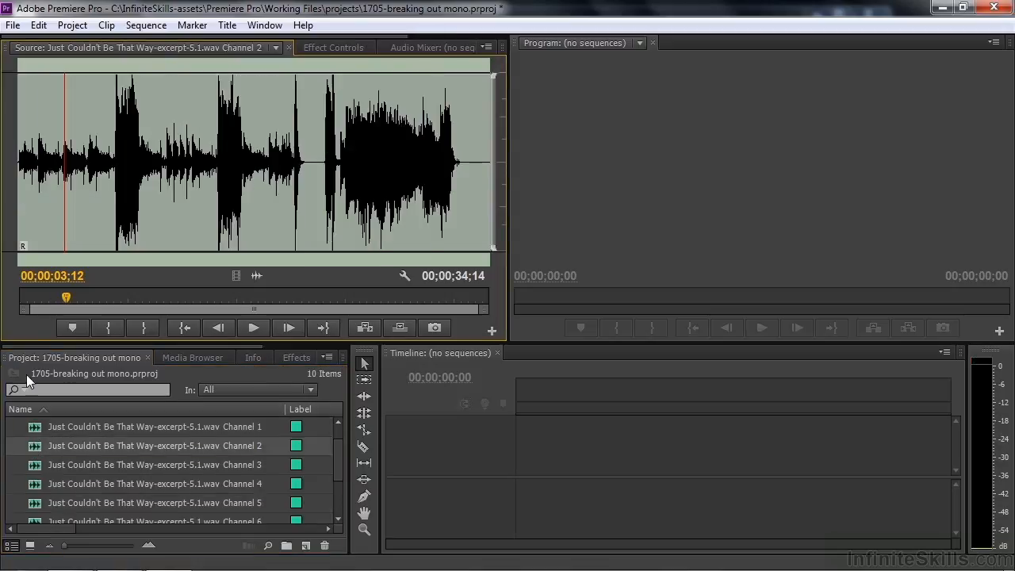
pyautogui.doubleClick(34, 428)
pyautogui.press('space')
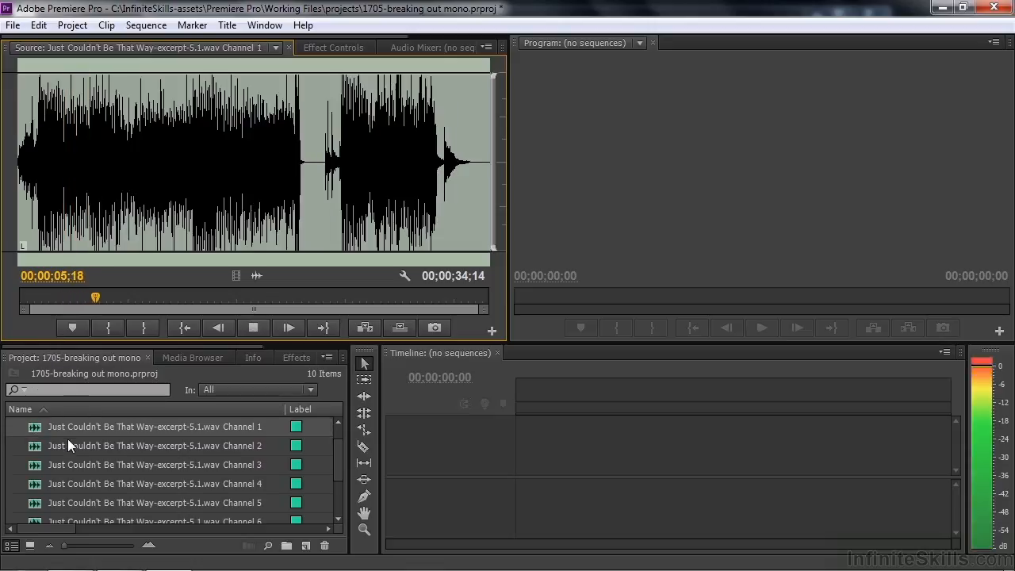
pyautogui.press('space')
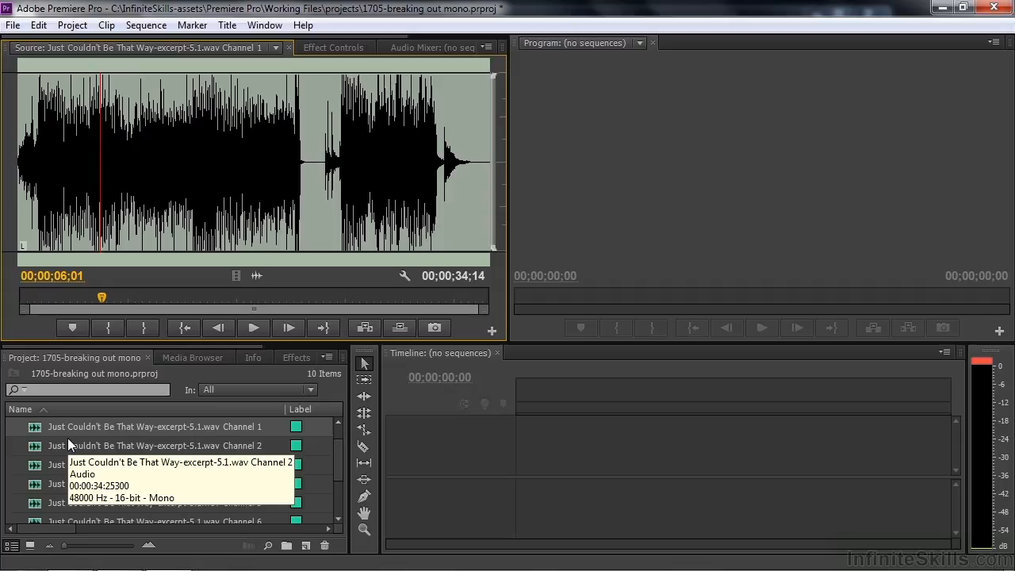
# Play a few seconds of the Channel 2 clip, and view the waveforms of Channel 3 and Channel 4
pyautogui.doubleClick(39, 447)
pyautogui.press('space')
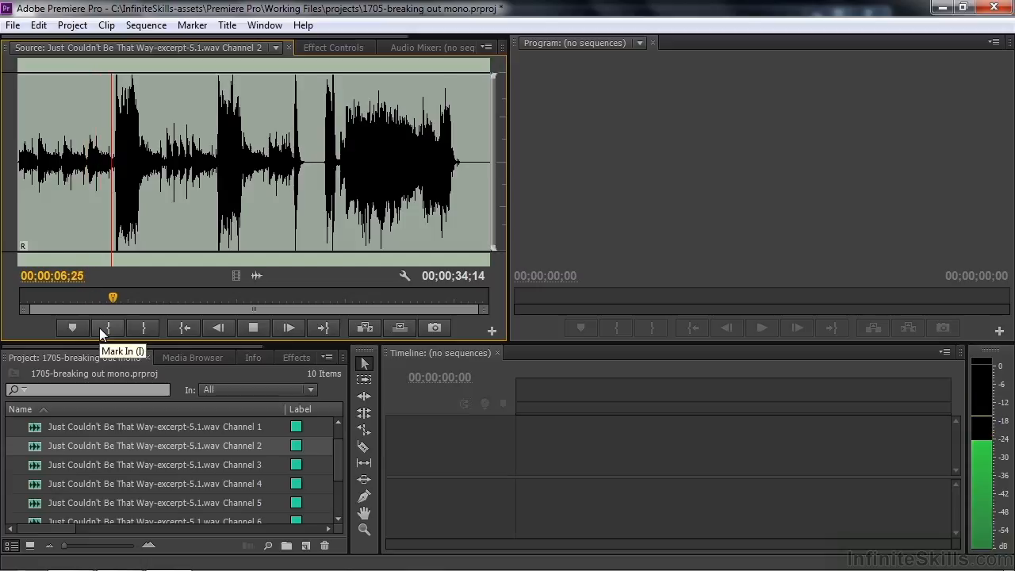
pyautogui.press('space')
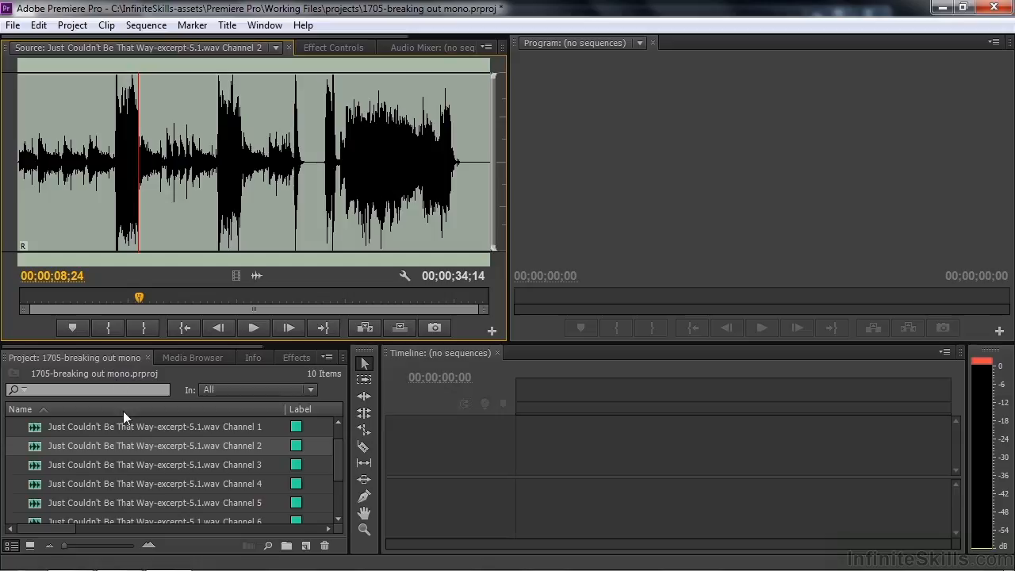
pyautogui.doubleClick(37, 467)
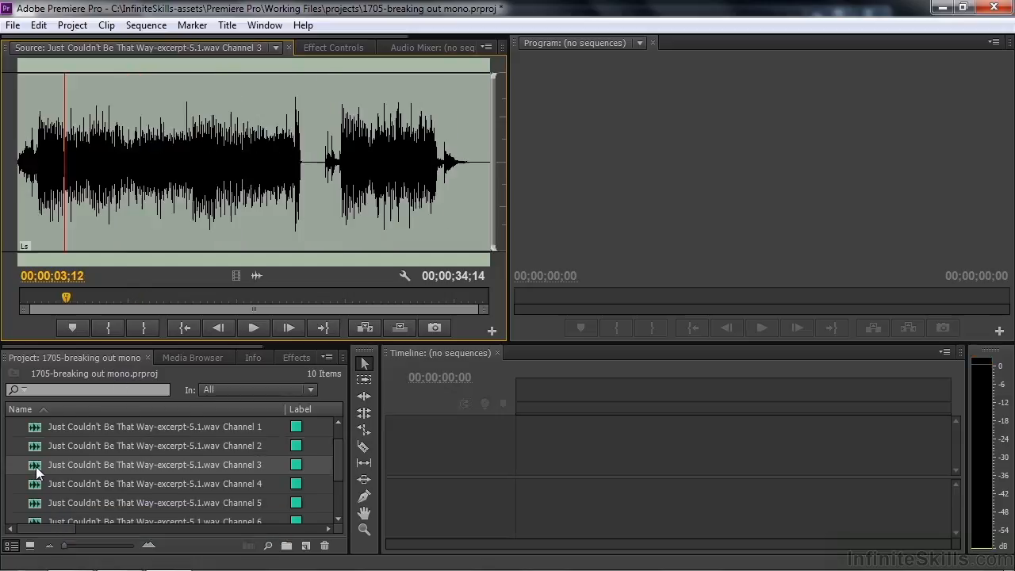
pyautogui.doubleClick(33, 484)
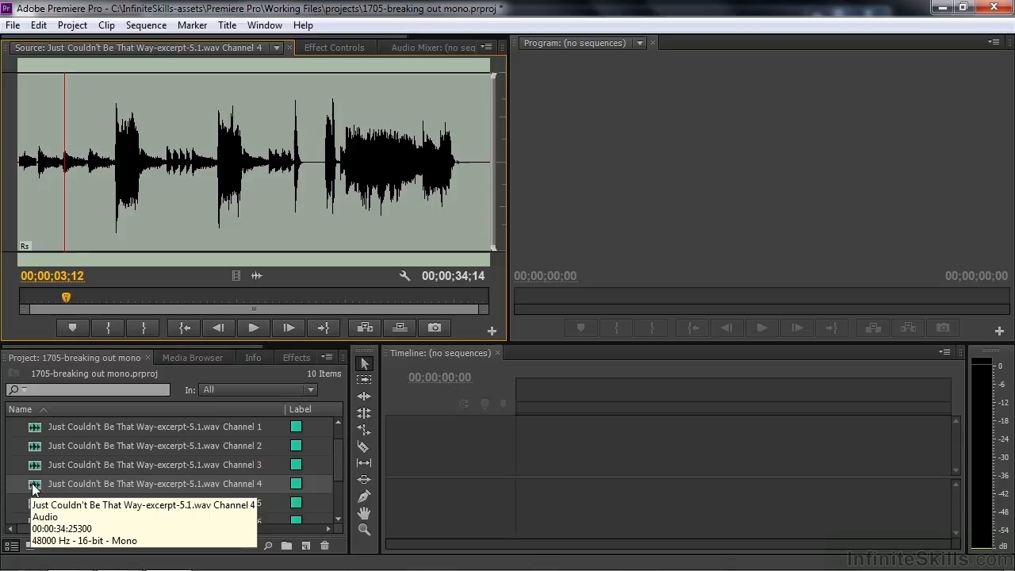
# Load the Channel 5 clip as the source and play several seconds from near its start
pyautogui.moveTo(337, 457); pyautogui.dragTo(338, 463)
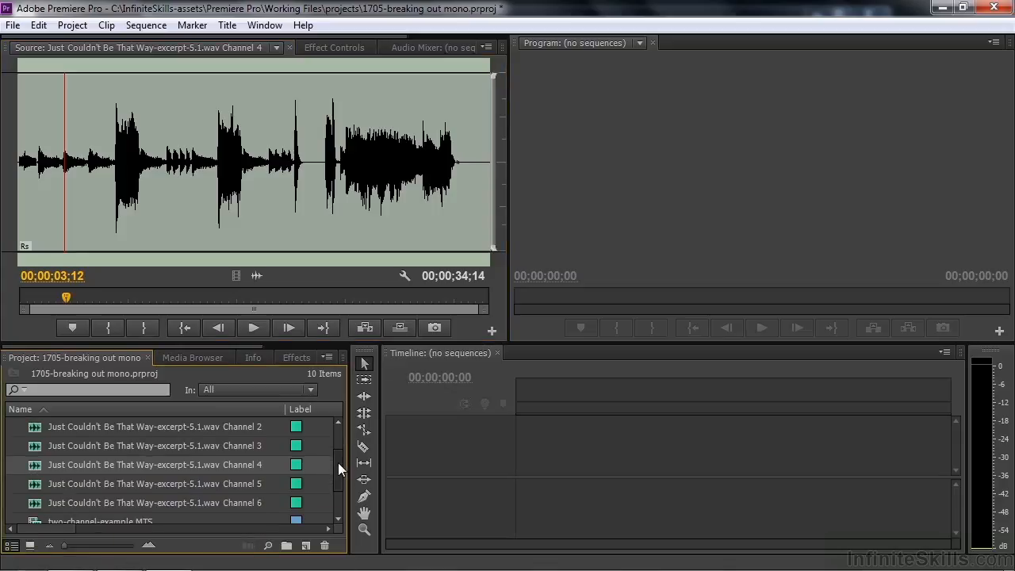
pyautogui.doubleClick(36, 484)
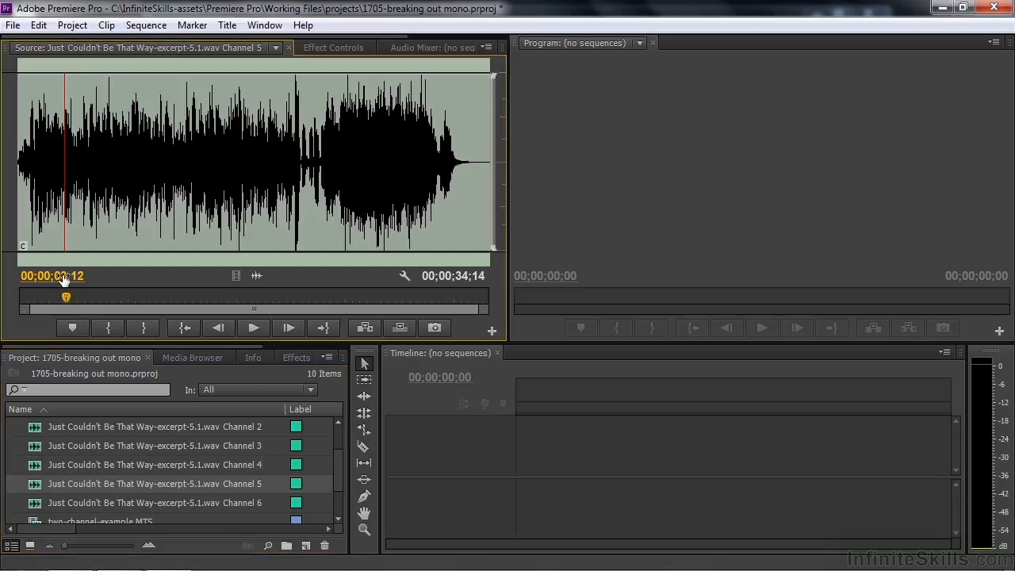
pyautogui.moveTo(65, 297); pyautogui.dragTo(27, 300)
pyautogui.press('space')
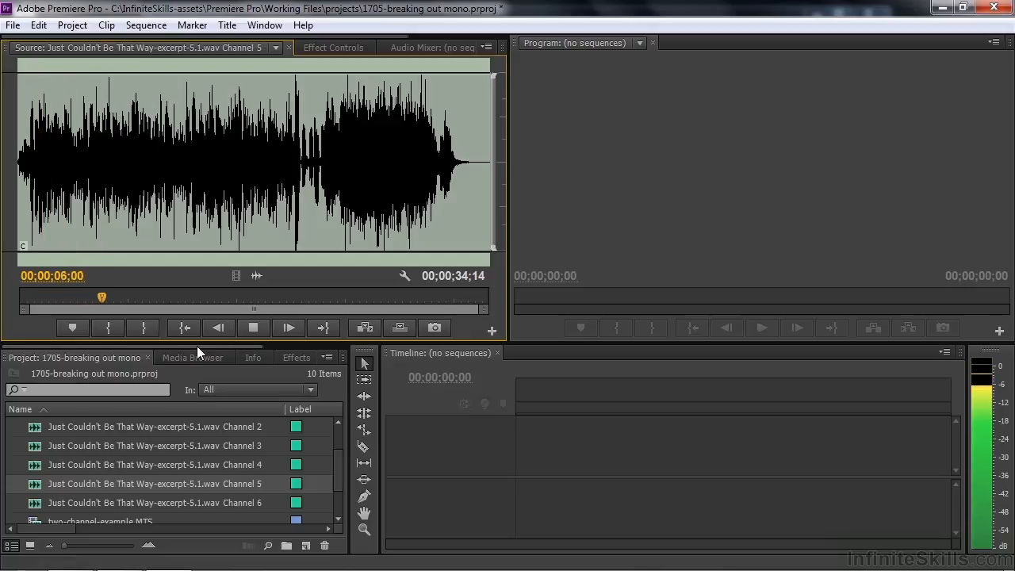
pyautogui.click(251, 329)
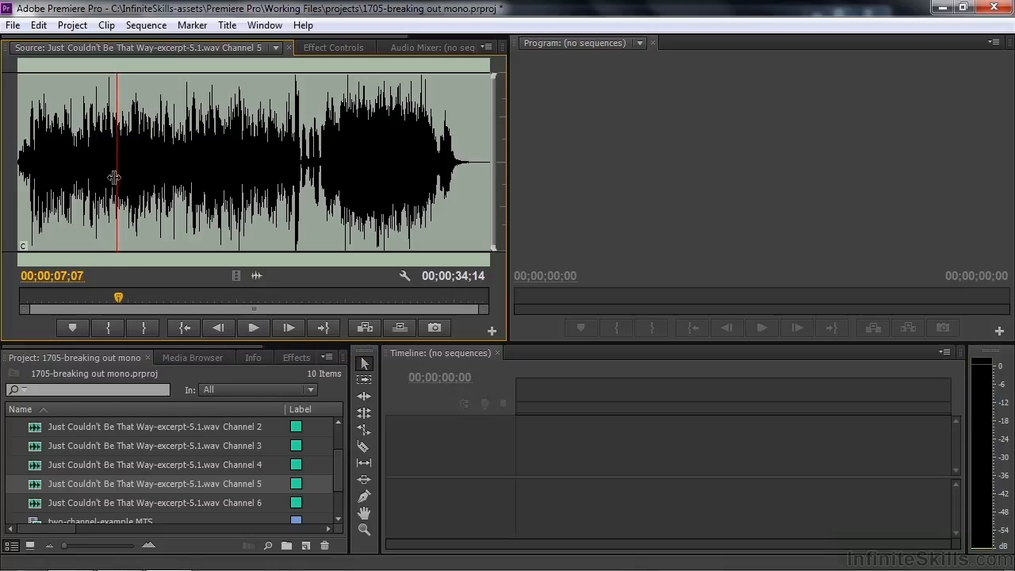
# Load the Channel 6 clip as the source and play a few seconds of it
pyautogui.scroll(-1, 338, 479)
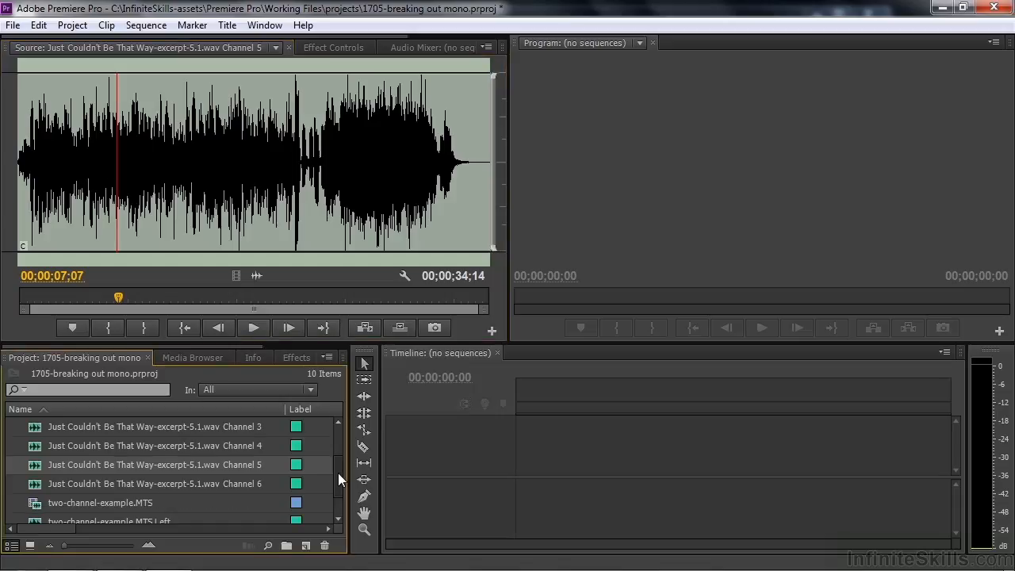
pyautogui.scroll(-1, 338, 472)
pyautogui.doubleClick(37, 464)
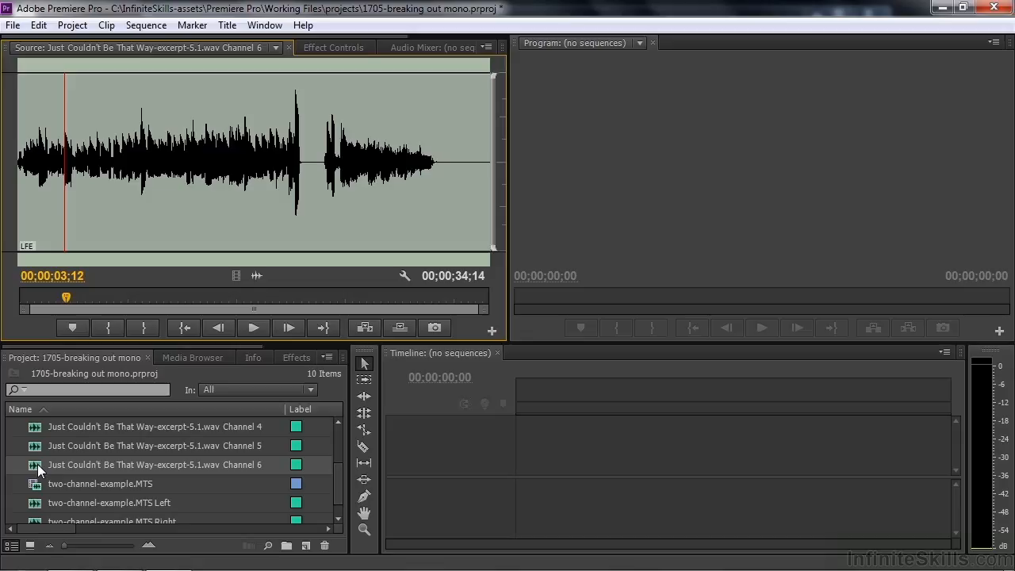
pyautogui.press('space')
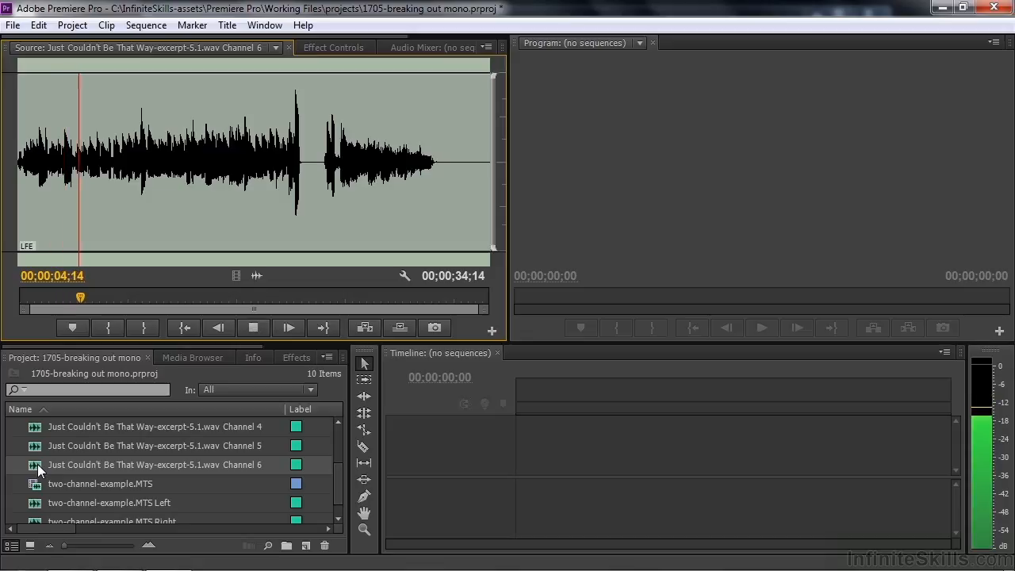
pyautogui.press('space')
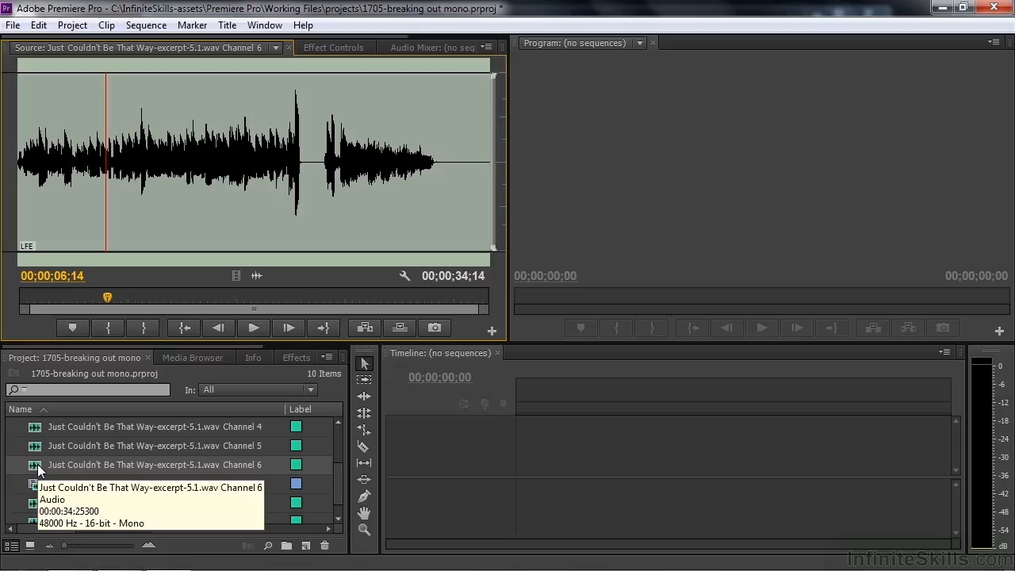
pyautogui.moveTo(340, 476); pyautogui.dragTo(340, 438)
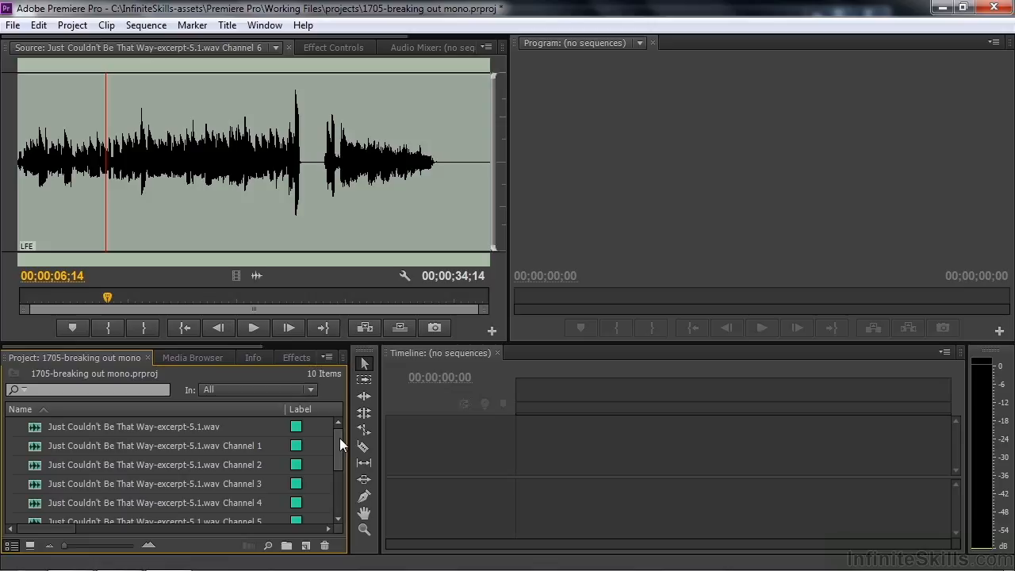
pyautogui.moveTo(44, 445)
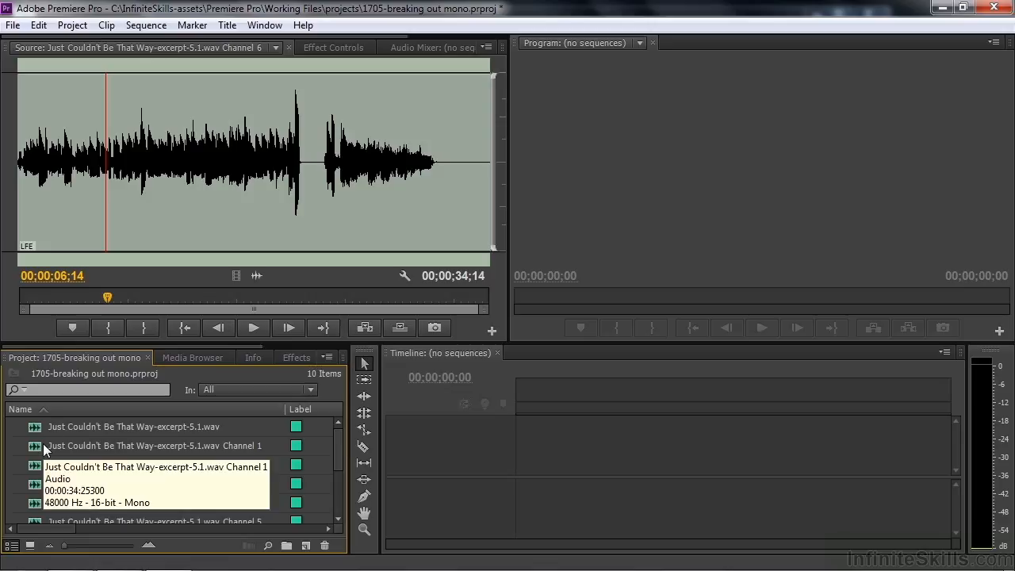